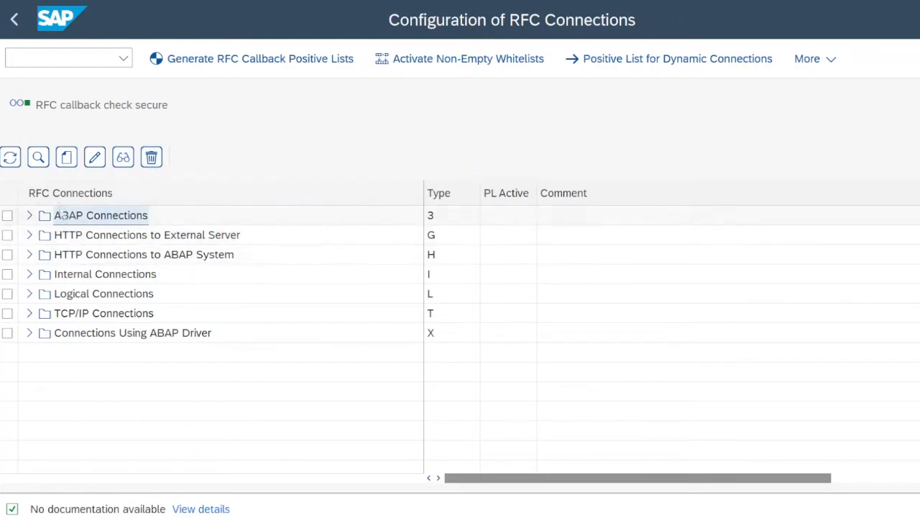
Step: Expand the ABAP Connections folder and open the RFC destination 10.100.2.126
left_click(39, 157)
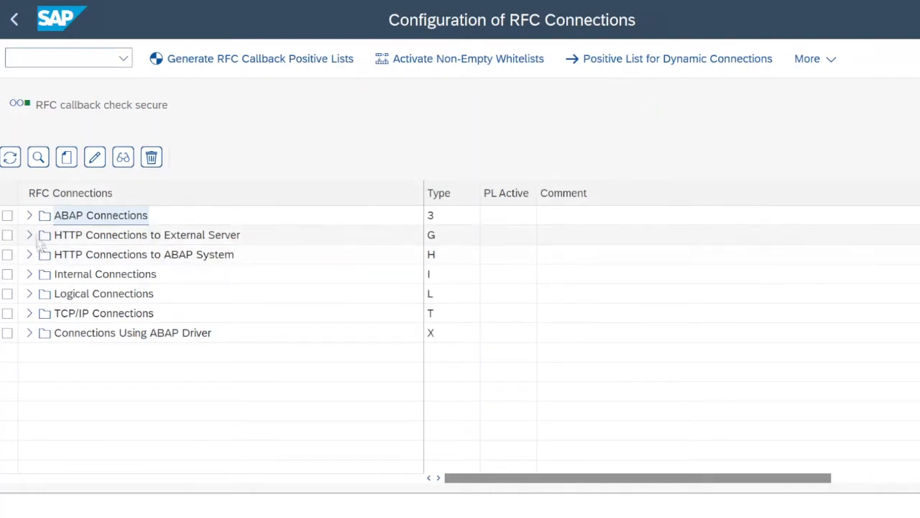
left_click(29, 216)
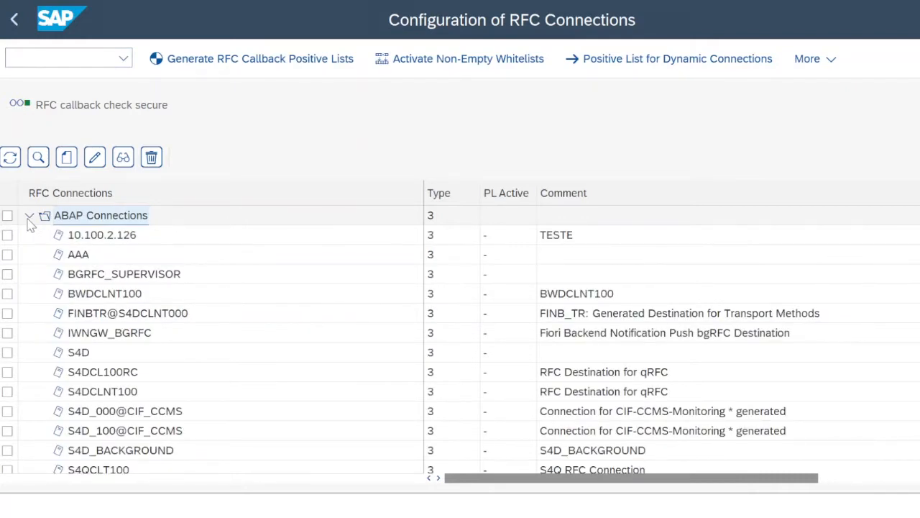
double_click(113, 236)
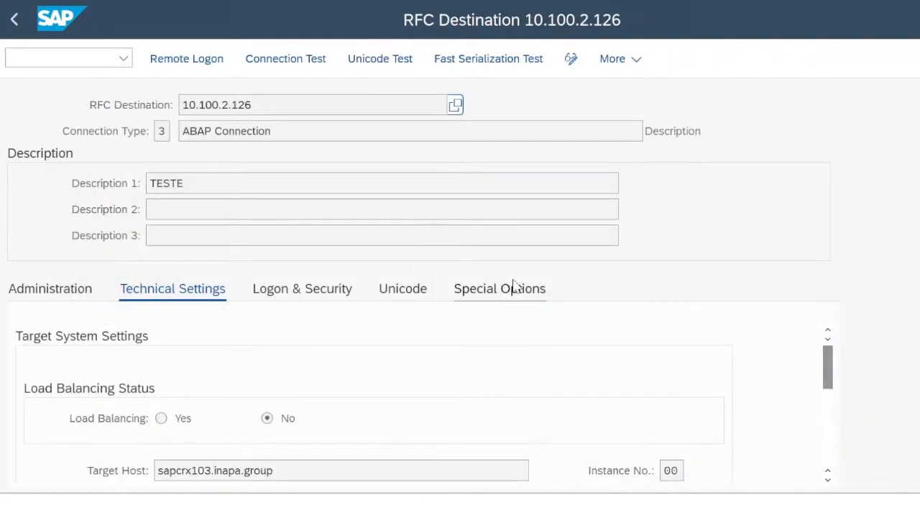
Step: Examine the destination's name, connection type and description fields
left_click_drag(283, 104, 169, 101)
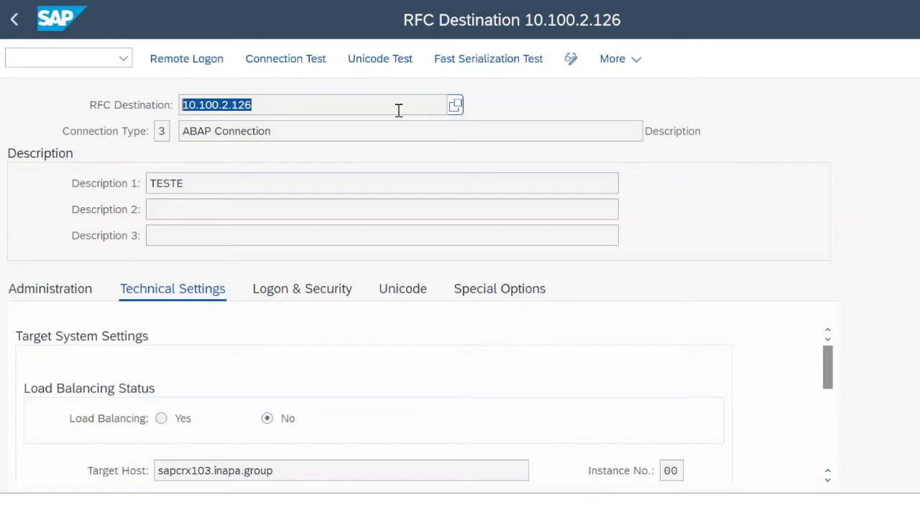
left_click(162, 131)
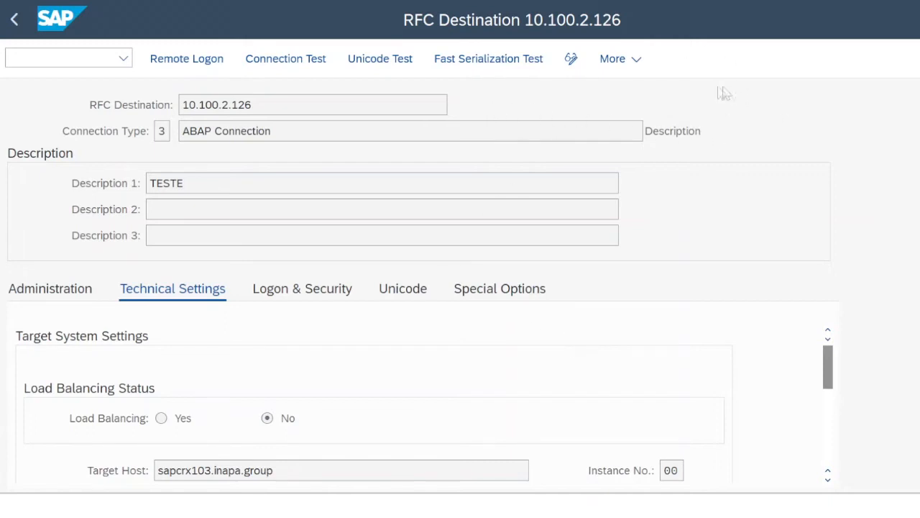
left_click(859, 86)
left_click_drag(223, 179, 96, 181)
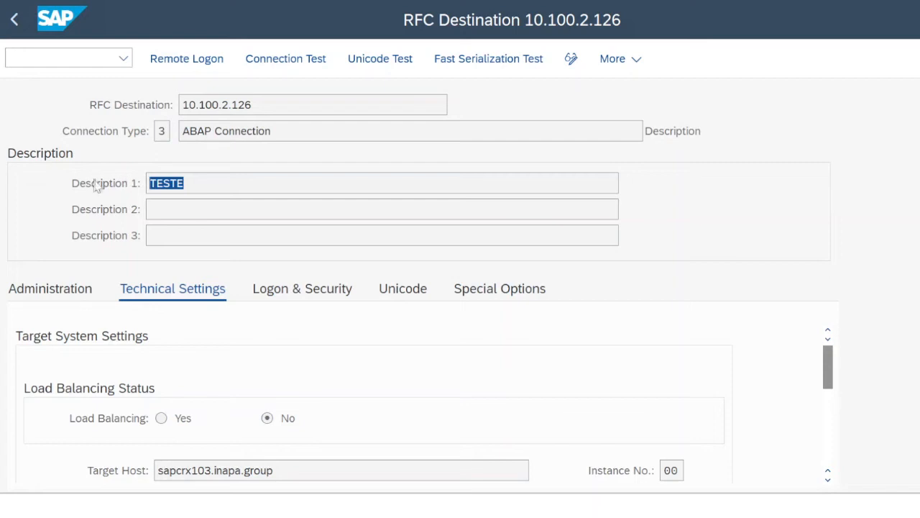
left_click(226, 211)
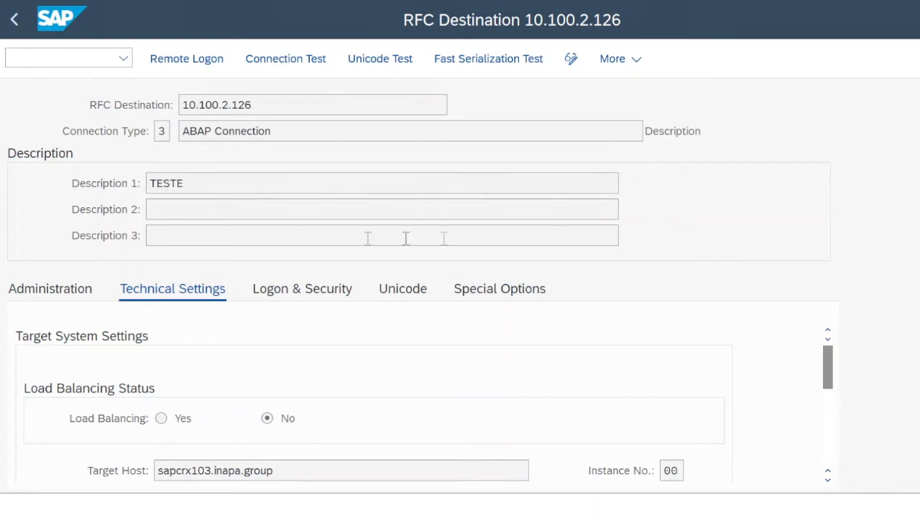
scroll(422, 282, "down", 1)
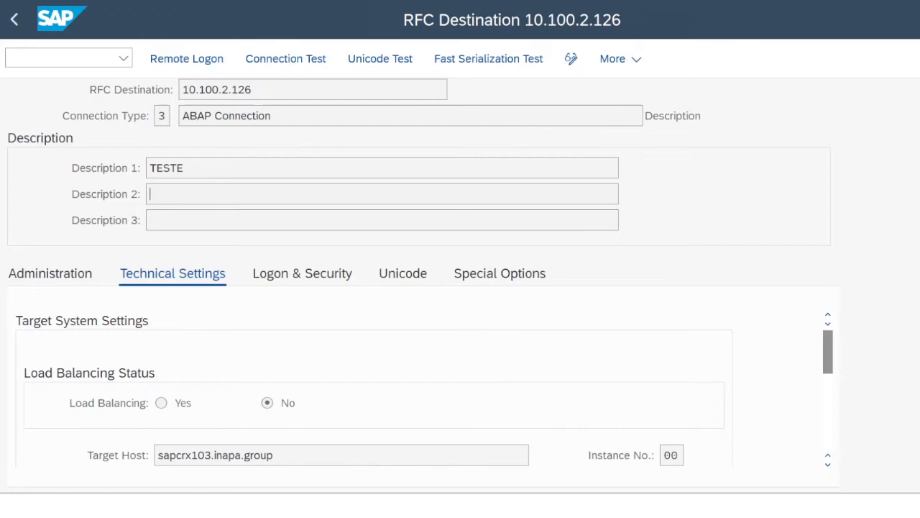
Step: Review the destination's administration attributes and its technical settings, from load balancing and target host down to the gateway options
left_click(72, 282)
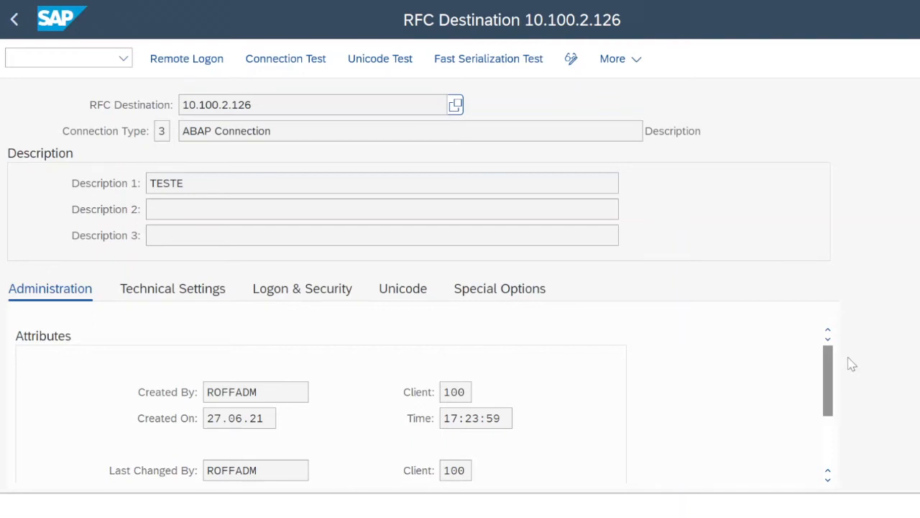
mouse_move(828, 355)
left_mouse_down()
mouse_move(829, 421)
mouse_move(840, 345)
left_mouse_up()
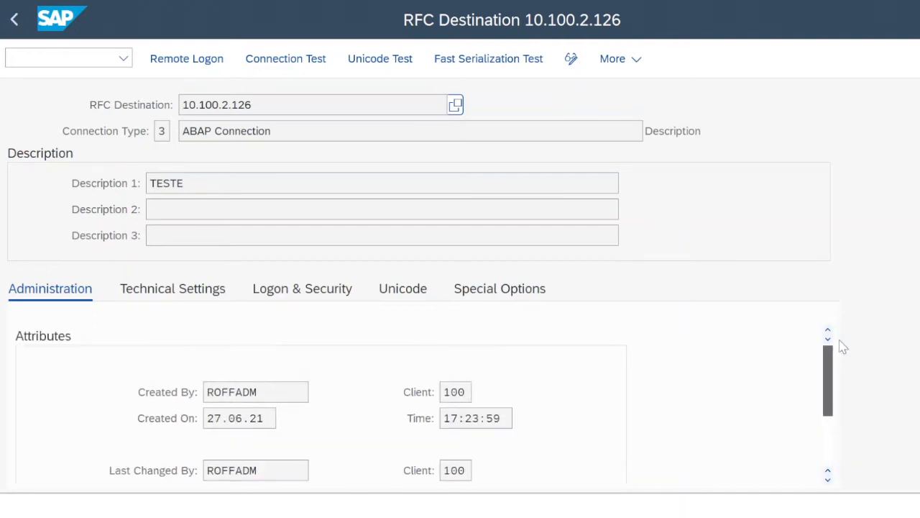
left_click(186, 296)
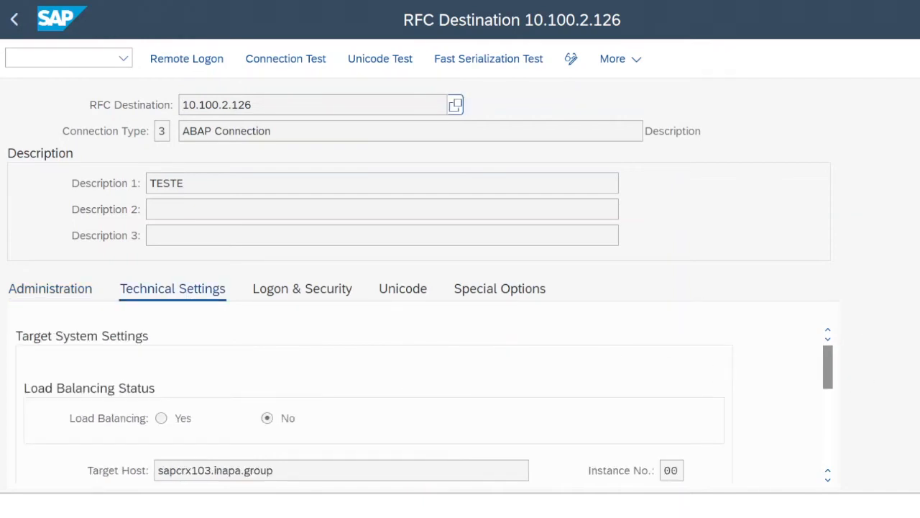
scroll(422, 287, "down", 1)
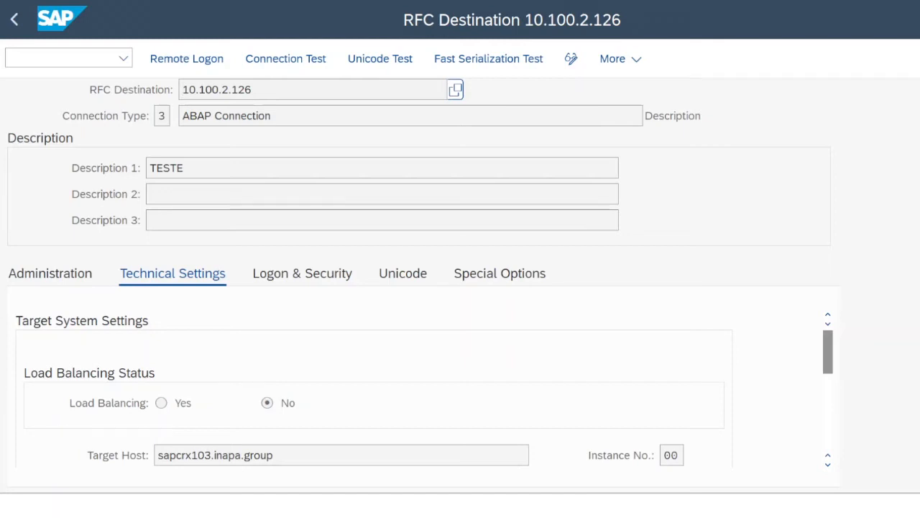
left_click_drag(828, 346, 831, 397)
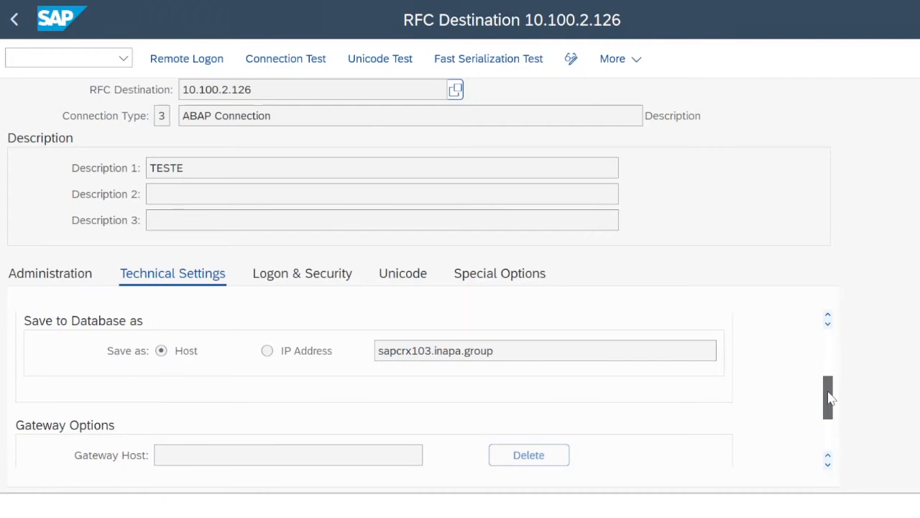
left_click_drag(830, 397, 832, 427)
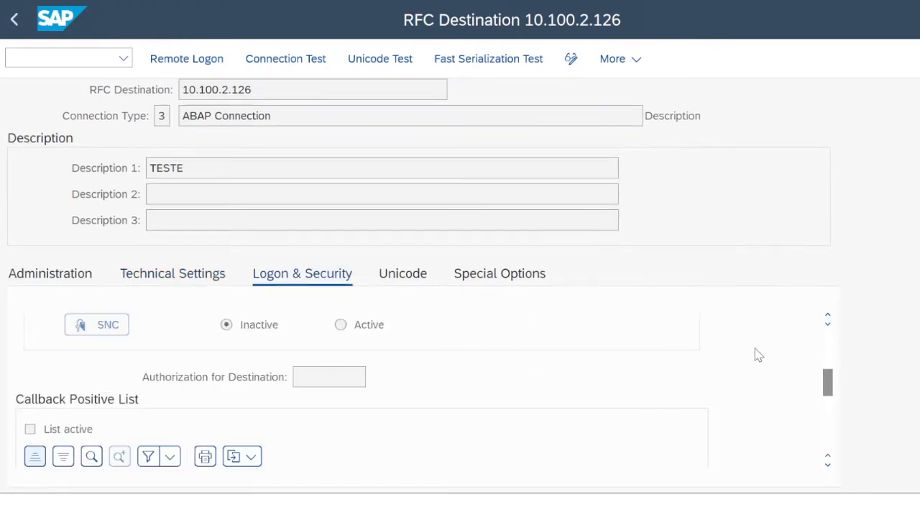
Step: Review the destination's Logon & Security settings, including logon user, password status, trust relationship, SNC and callback positive list
left_click_drag(828, 391, 833, 346)
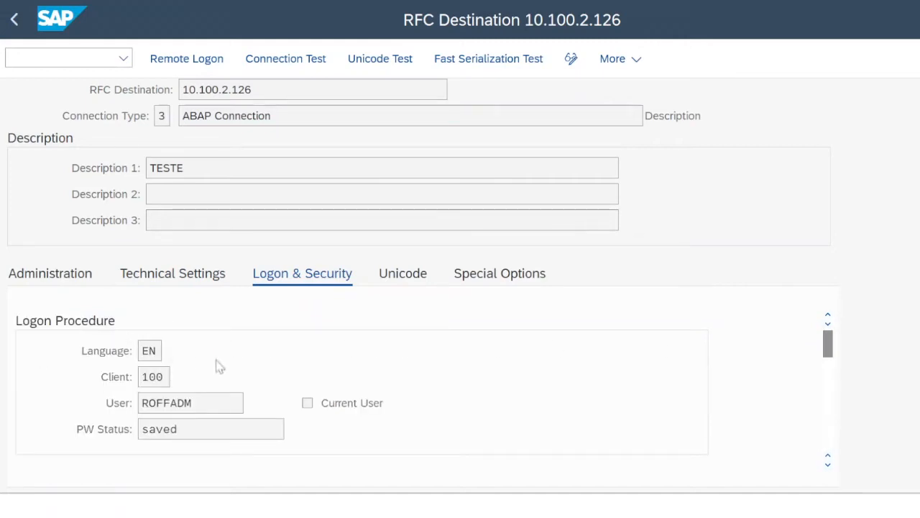
left_click_drag(207, 400, 108, 407)
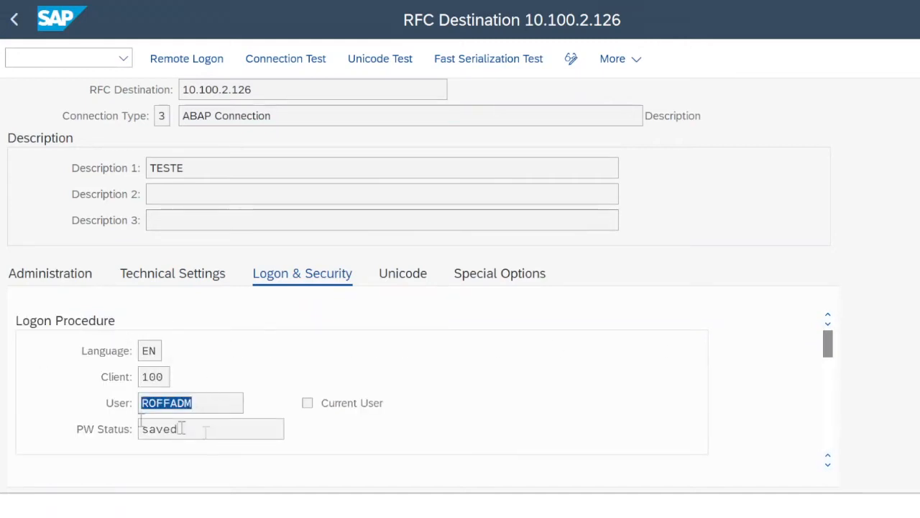
left_click_drag(212, 429, 64, 410)
left_click_drag(828, 347, 833, 377)
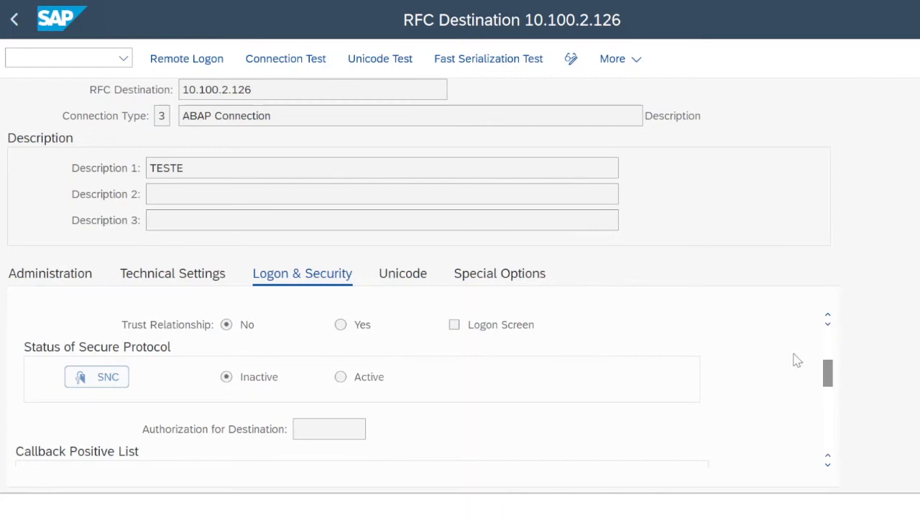
scroll(828, 381, "down", 1)
left_click_drag(830, 381, 837, 311)
Step: Review the destination's Unicode communication settings and its Special Options
left_click(403, 274)
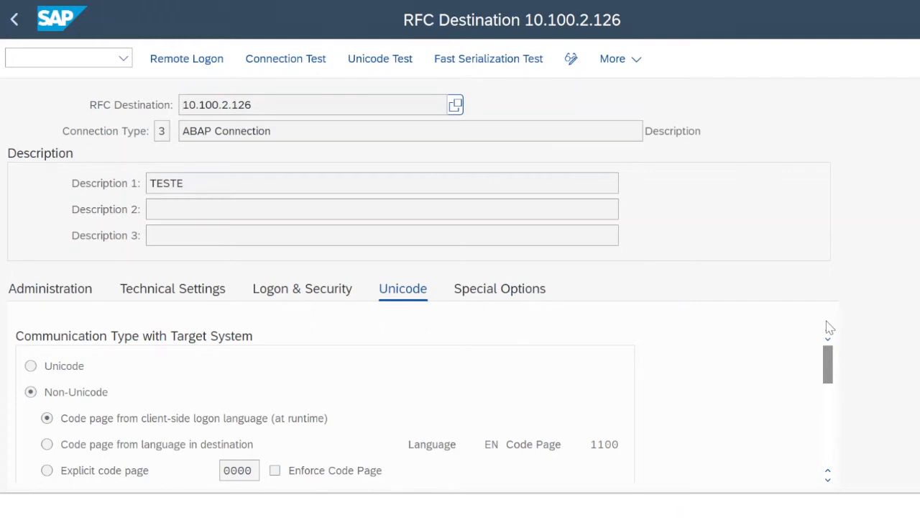
left_click(510, 288)
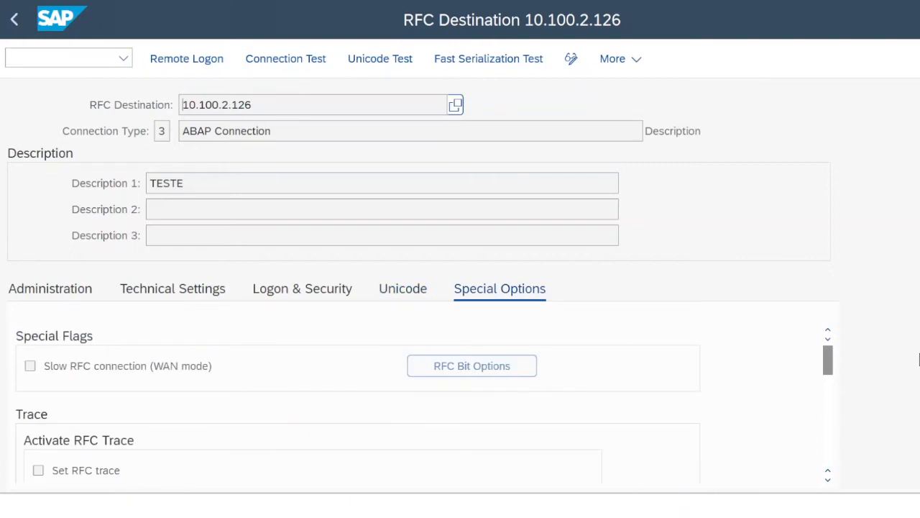
mouse_move(829, 359)
left_mouse_down()
mouse_move(834, 457)
mouse_move(839, 311)
left_mouse_up()
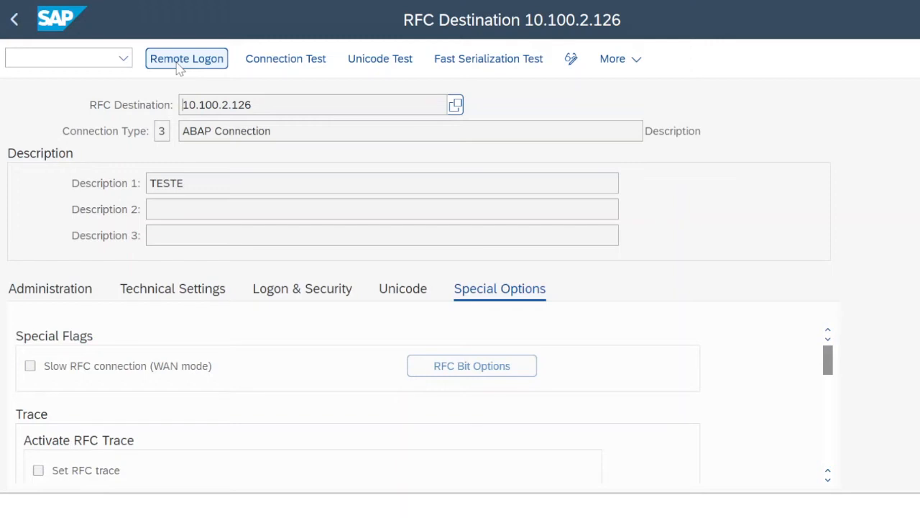
Step: Run a connection test on destination 10.100.2.126, check the logon and transfer results, and return to the RFC connections list
left_click(279, 66)
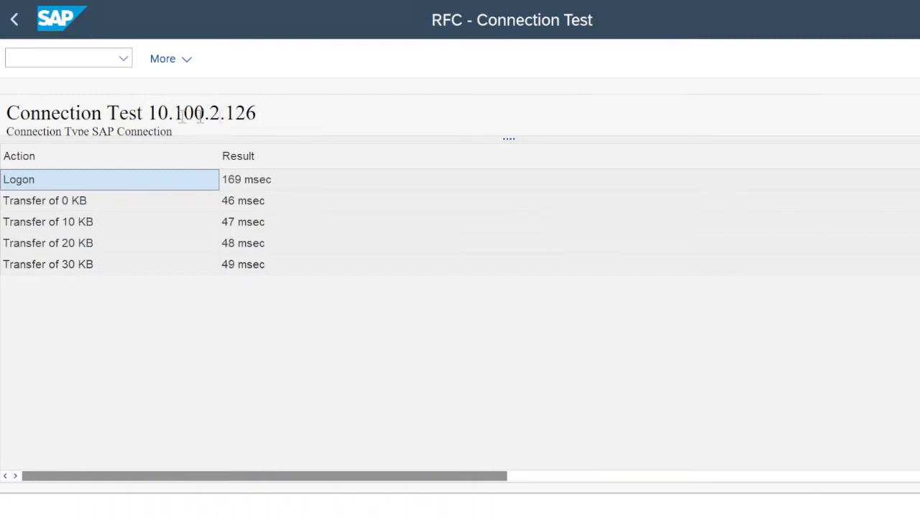
left_click_drag(149, 113, 274, 109)
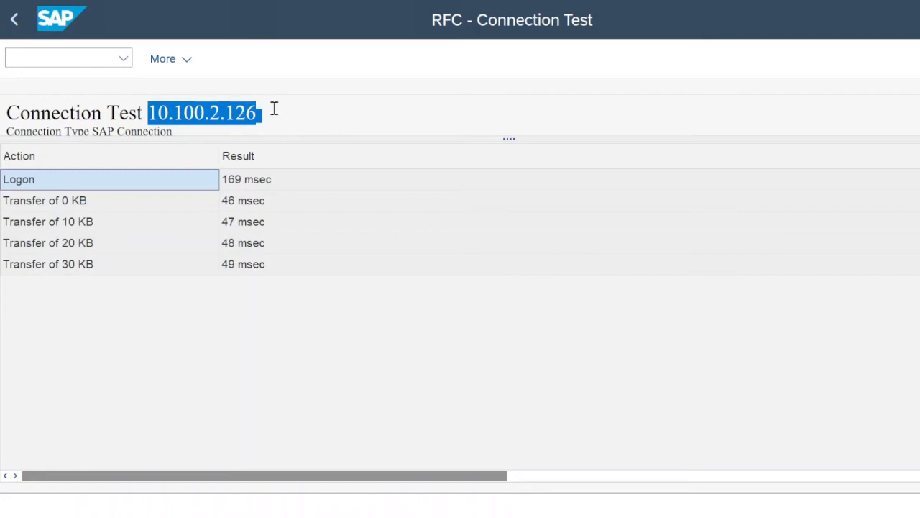
left_click(338, 117)
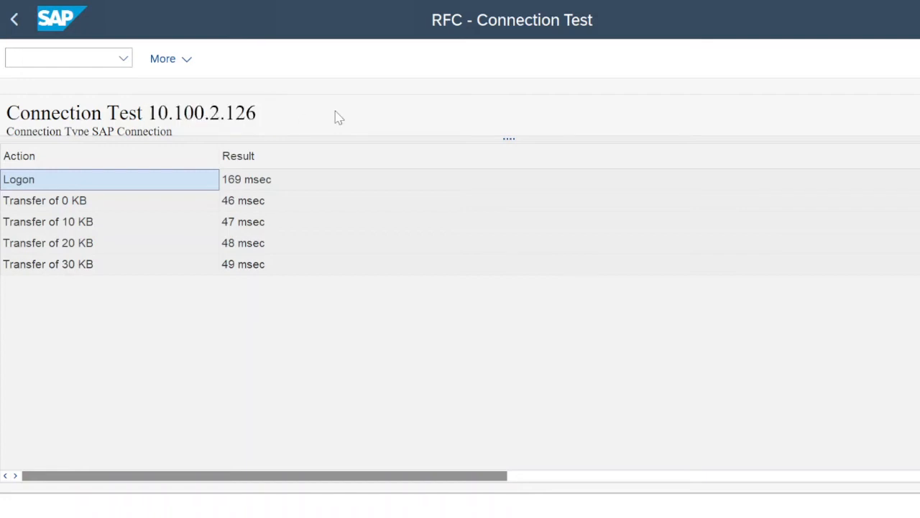
left_click(248, 187)
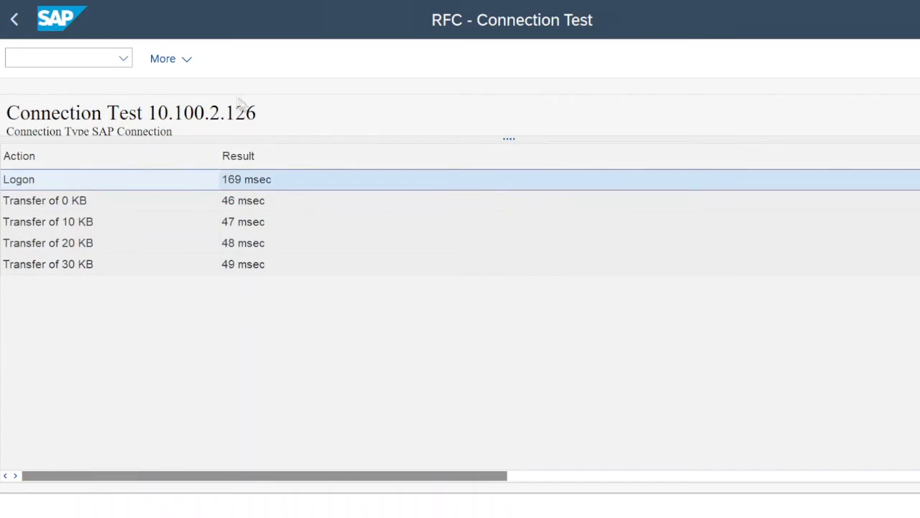
left_click(14, 21)
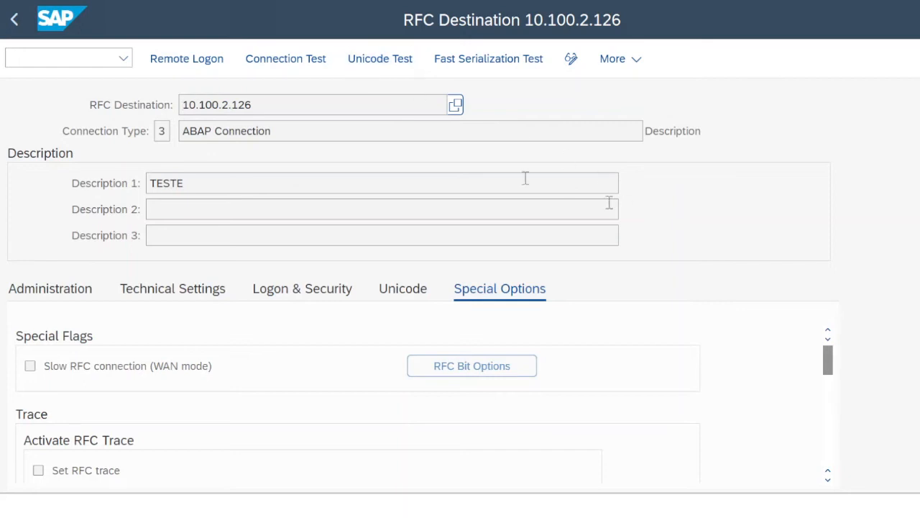
left_click(15, 19)
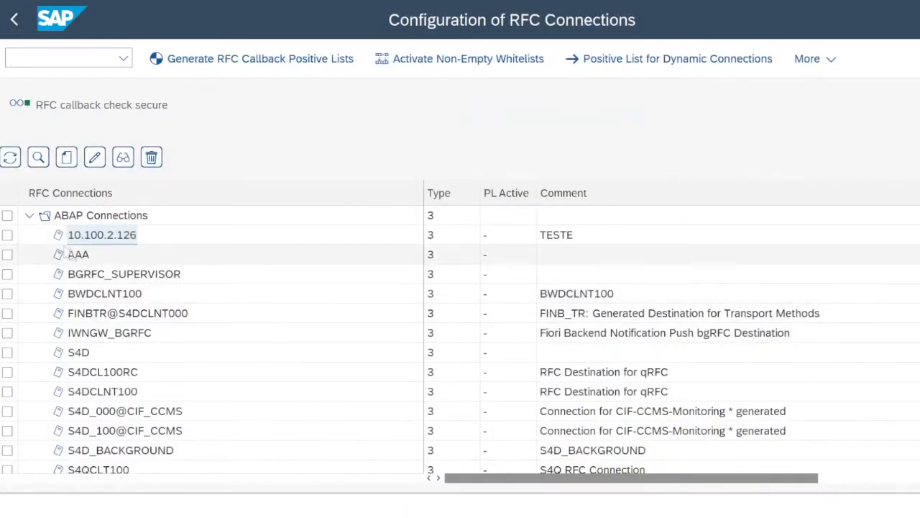